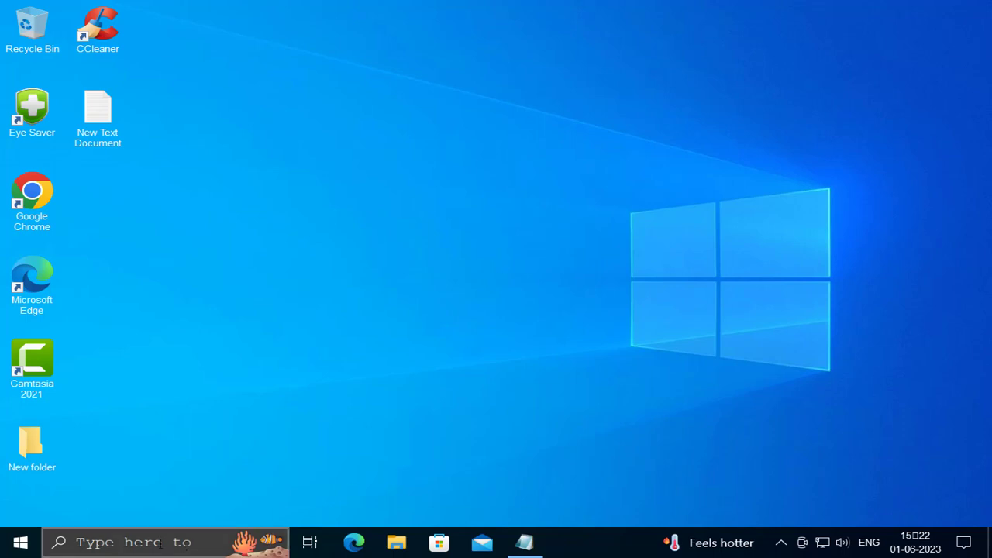
Step: Search Windows for "system re" and open the Create a restore point settings
click(124, 544)
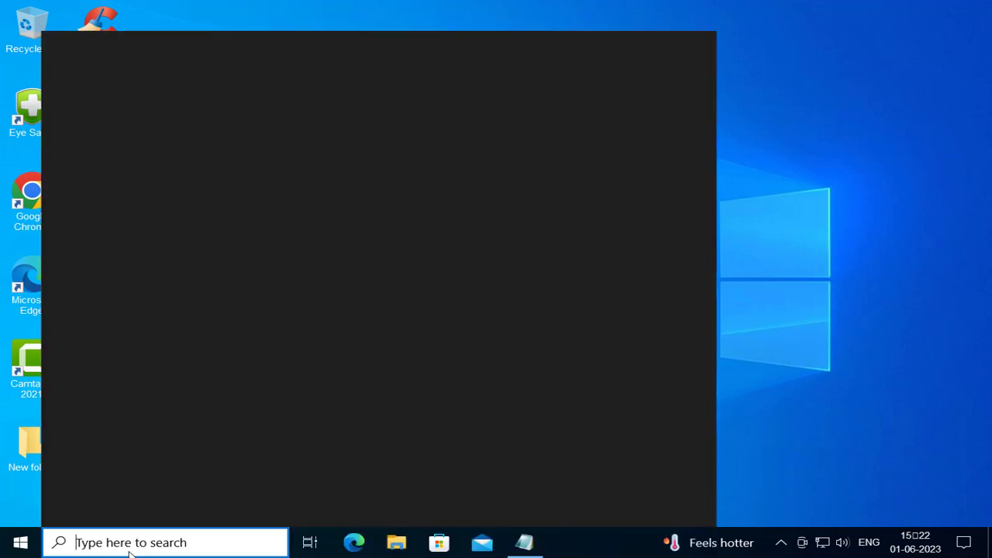
text(sy)
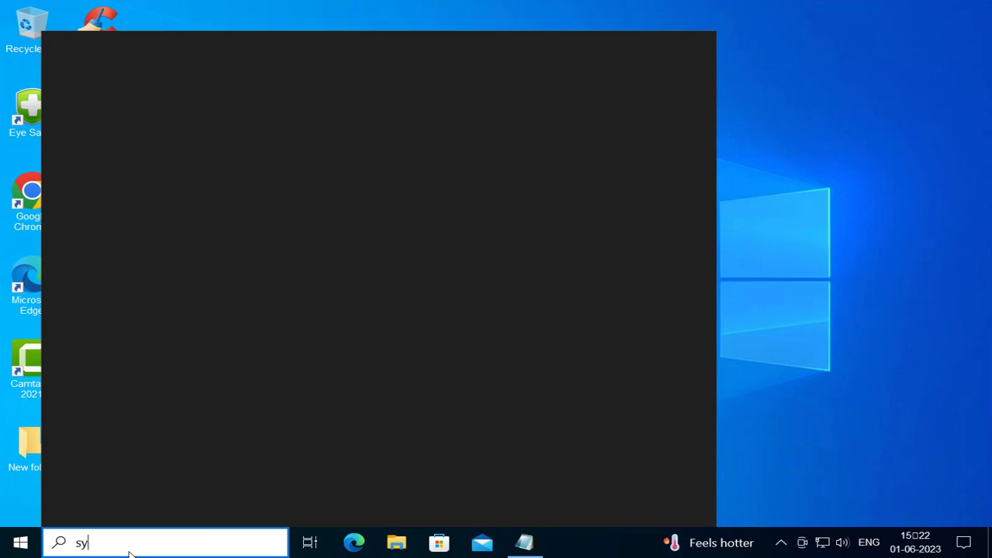
text(stem )
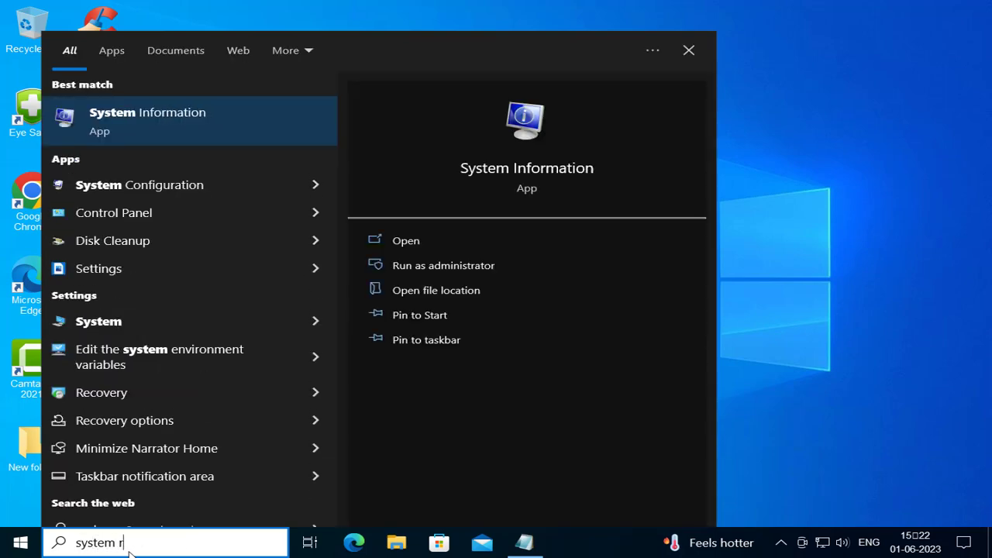
text(re)
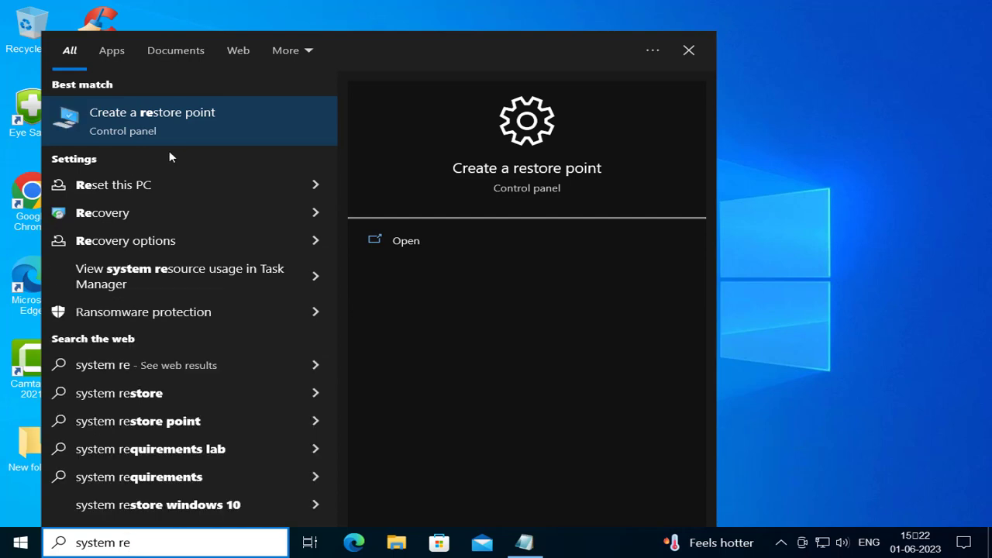
click(383, 241)
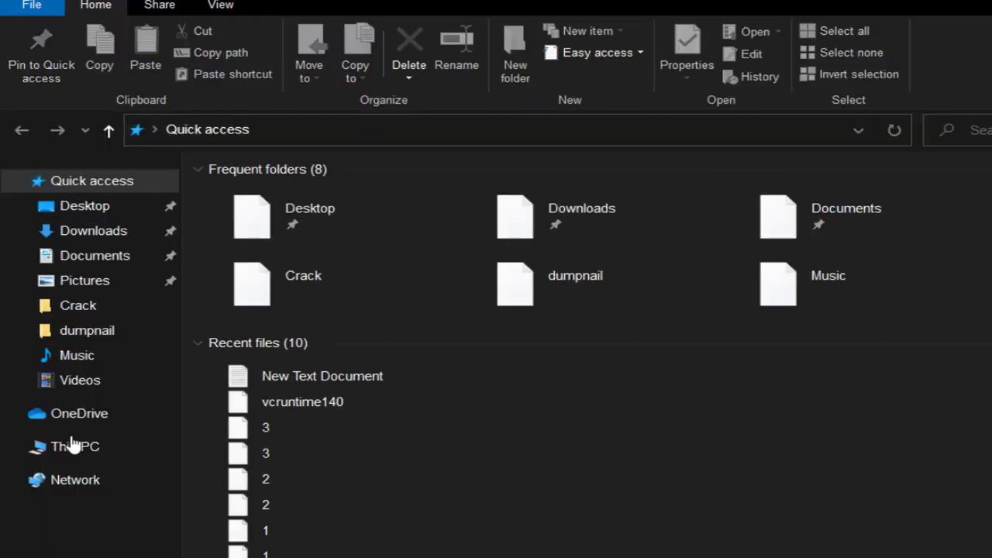
Step: Switch to File Explorer and open This PC to view the drives
click(74, 448)
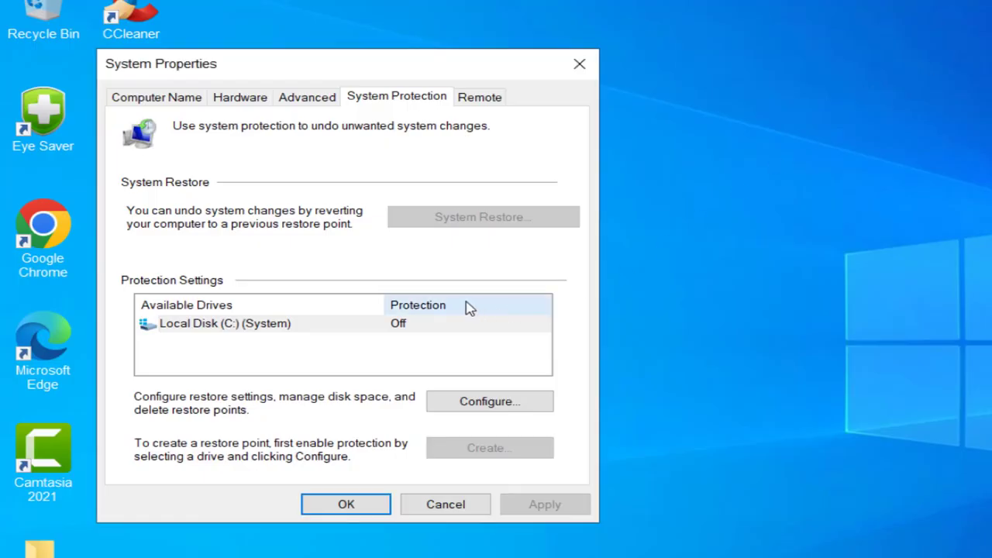
Step: Turn on system protection for Local Disk (C:), apply it and close System Properties
click(392, 326)
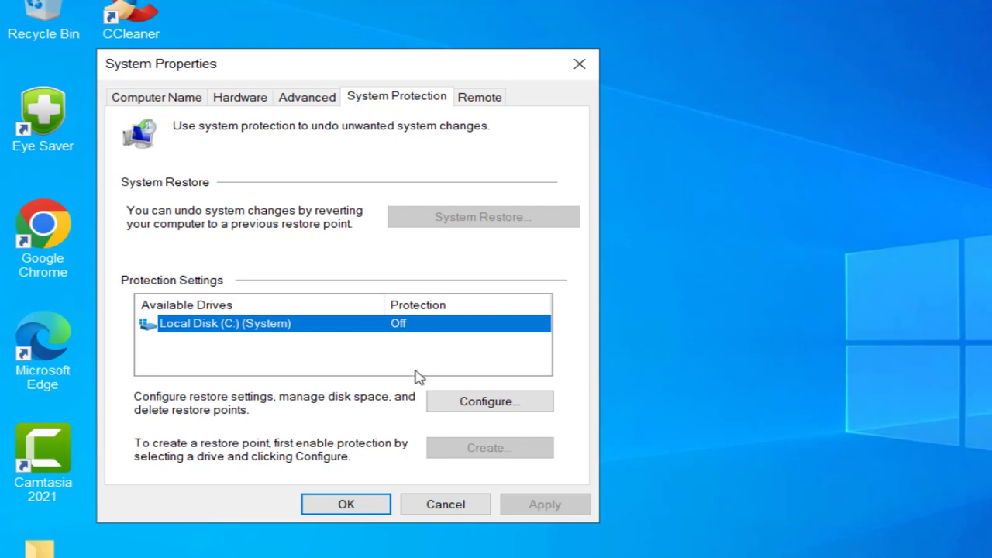
click(480, 407)
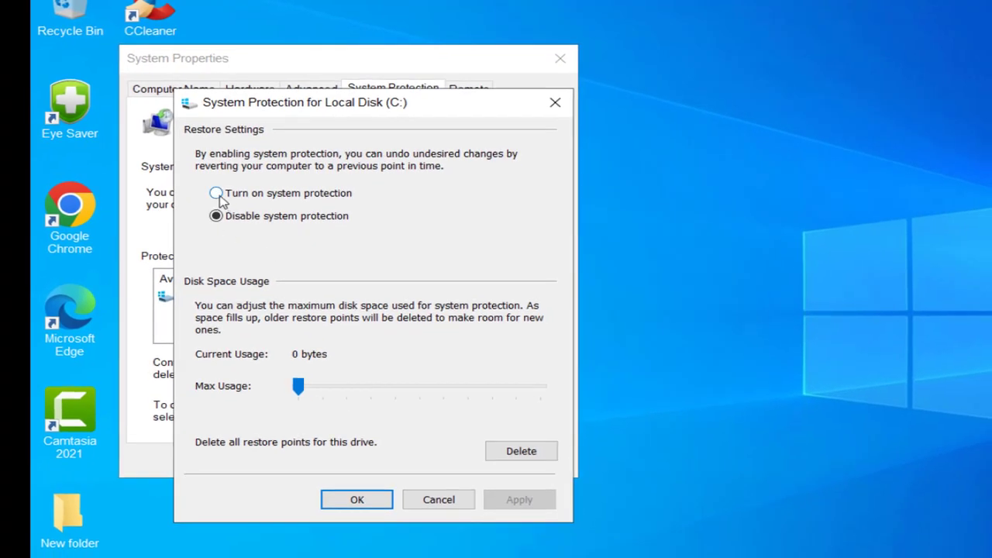
click(218, 196)
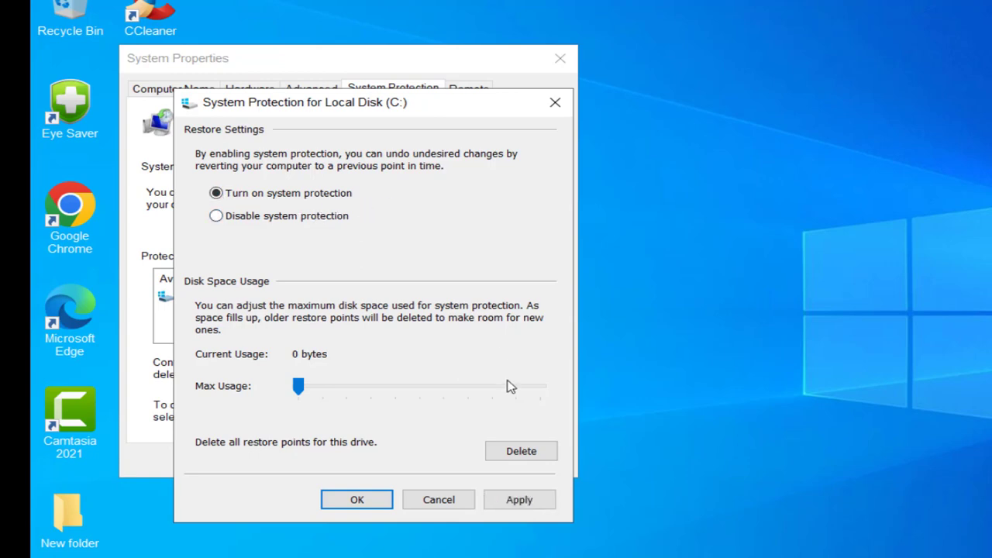
click(502, 504)
click(367, 500)
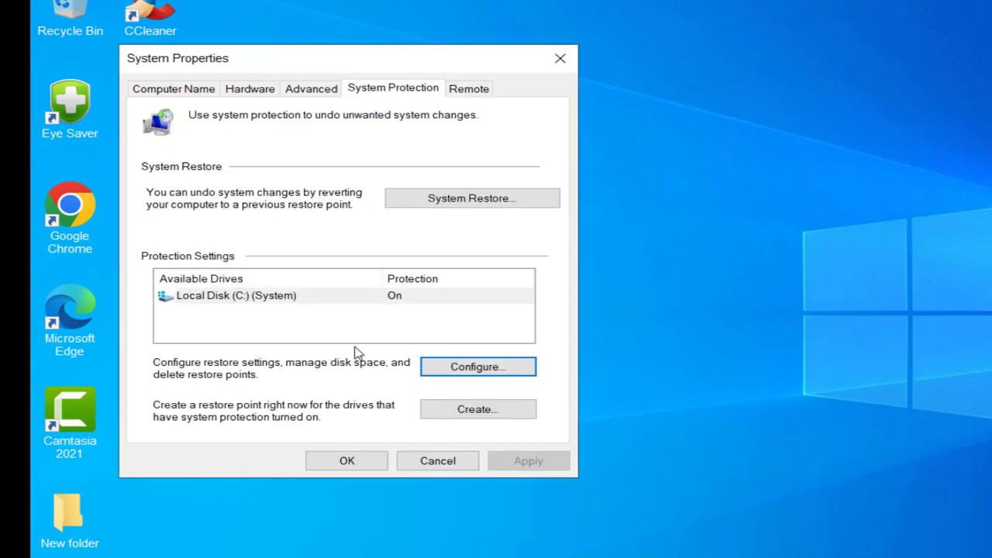
click(405, 300)
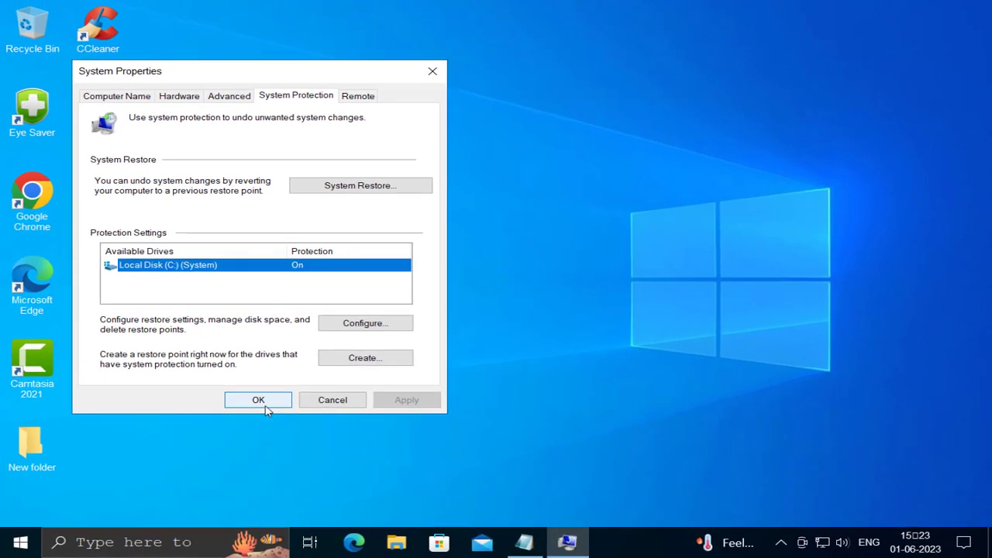
click(263, 406)
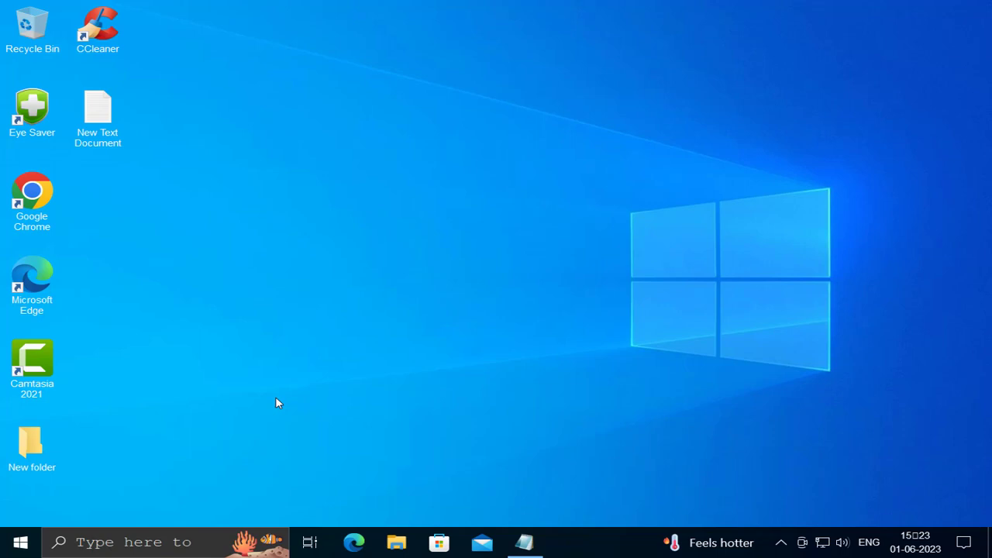
Step: Search Windows for Task Scheduler, open it as administrator and move its window toward the middle of the desktop
click(179, 547)
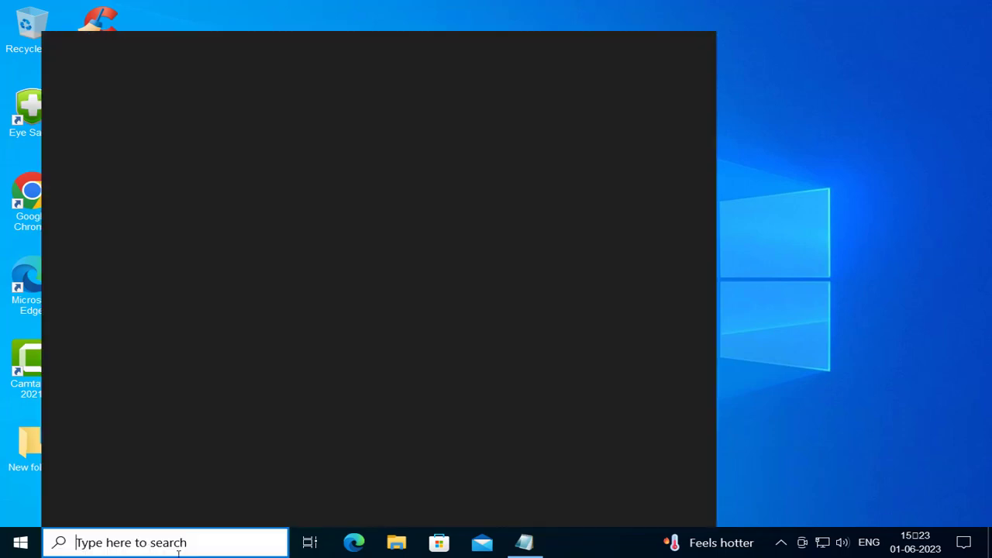
text(ta)
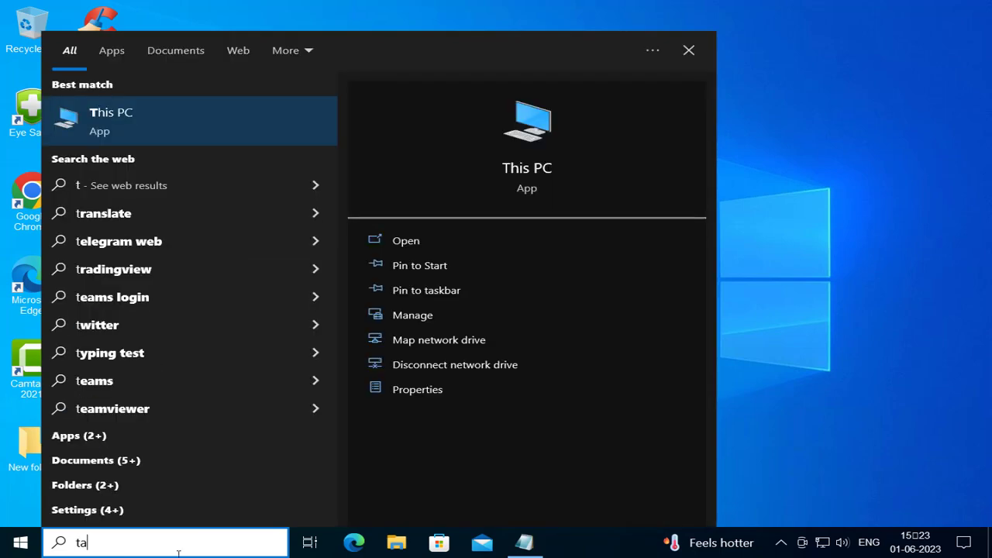
text(sk)
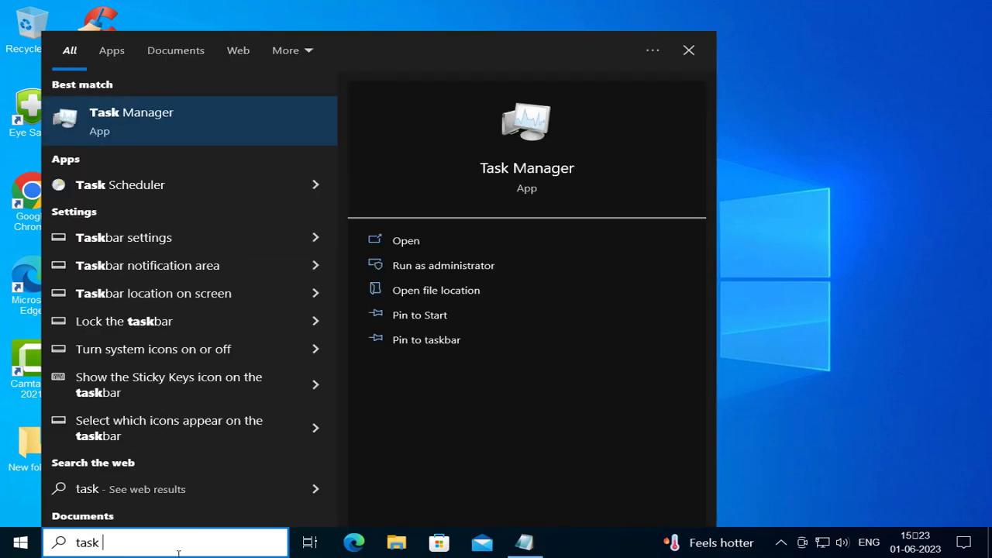
text( s)
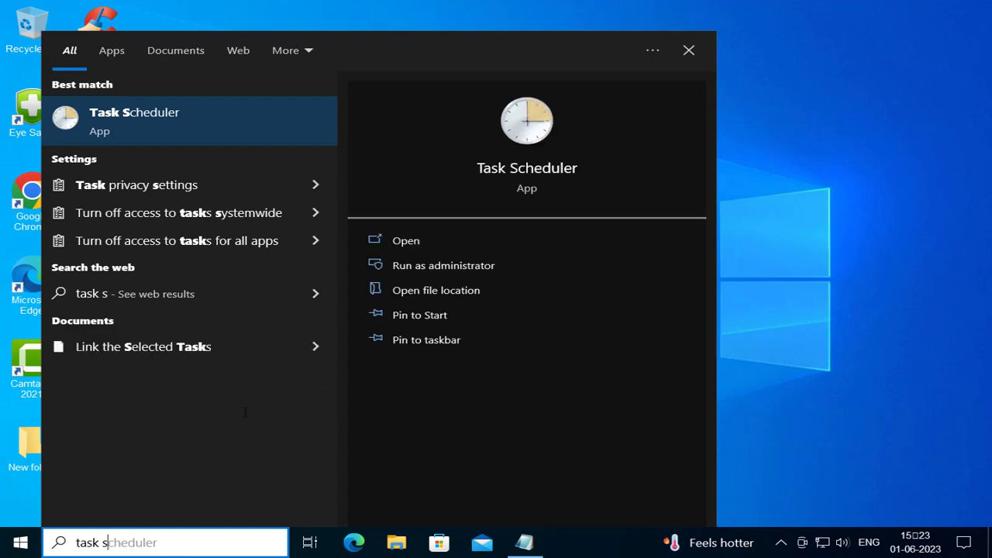
click(446, 278)
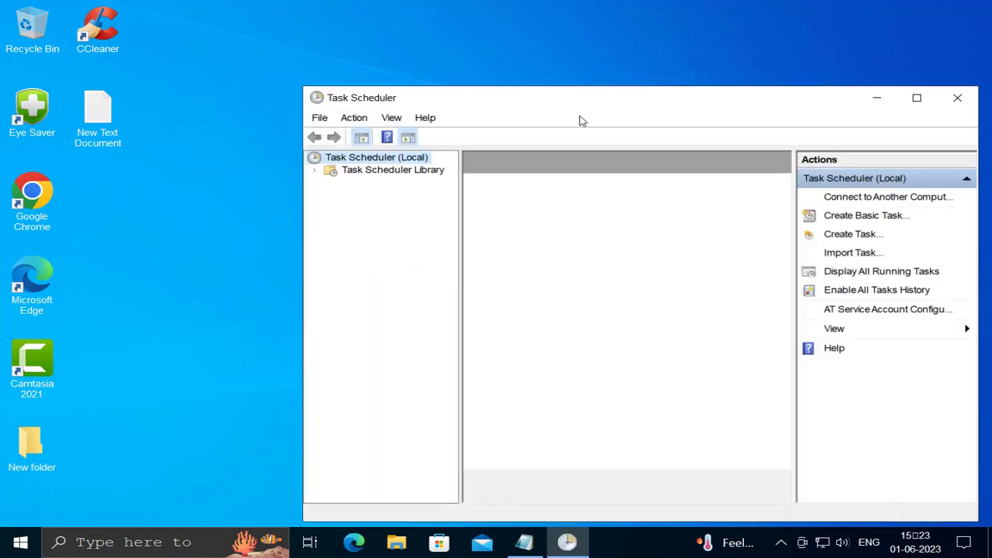
drag(577, 107, 479, 55)
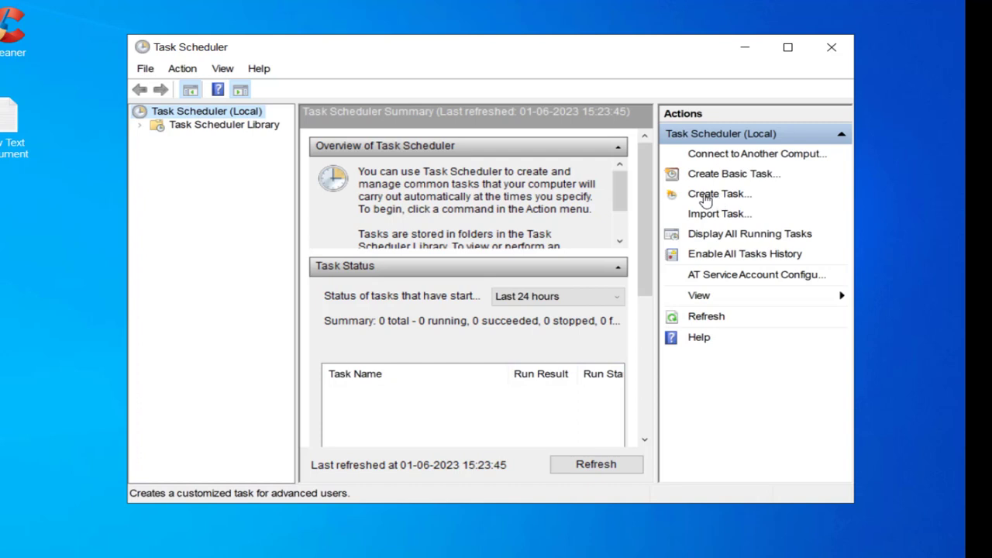
Step: Start a new task named "create shadow copy of c drive" and set it to run with highest privileges
click(706, 195)
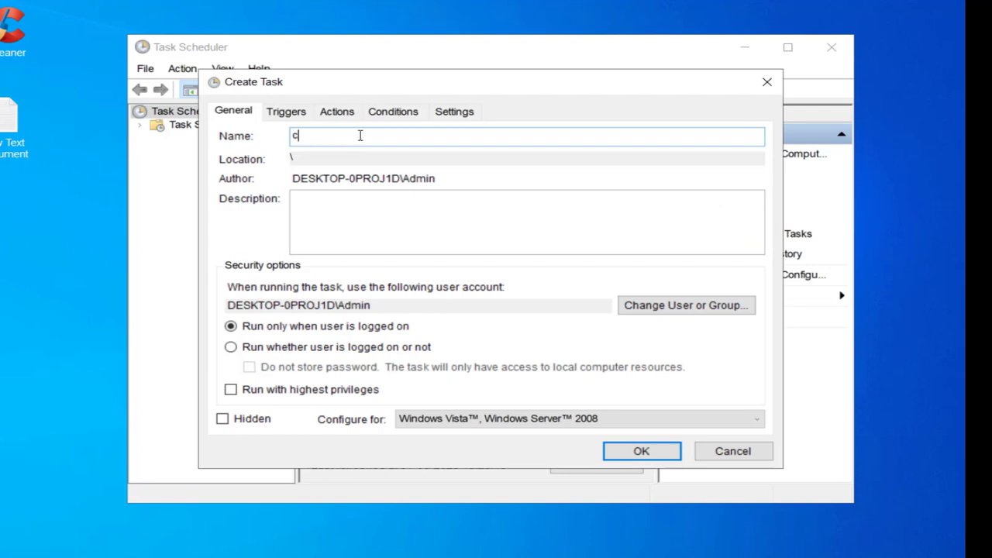
text(eate show)
key(BackSpace)
key(BackSpace)
text(adow cop)
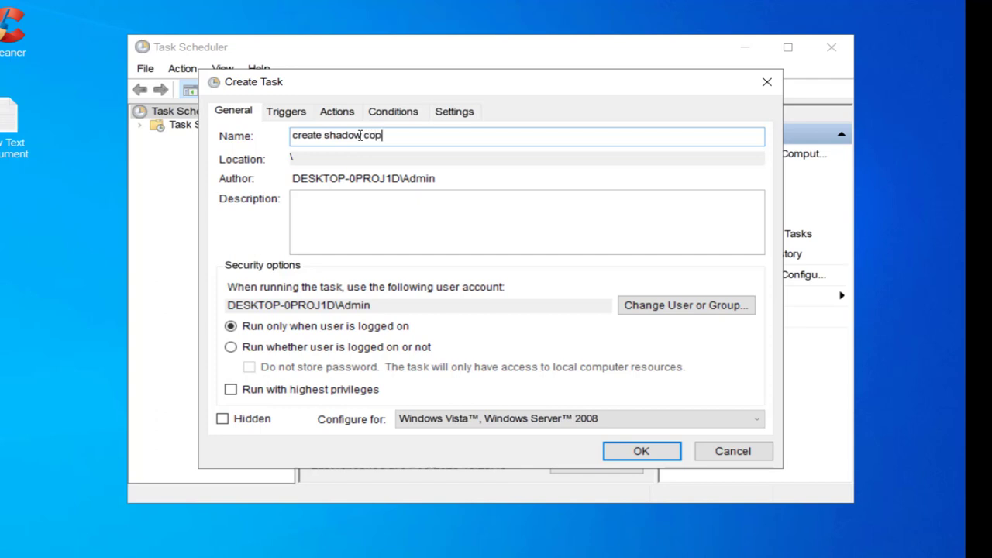
text(y)
key(BackSpace)
key(BackSpace)
key(BackSpace)
text(c drive)
click(231, 391)
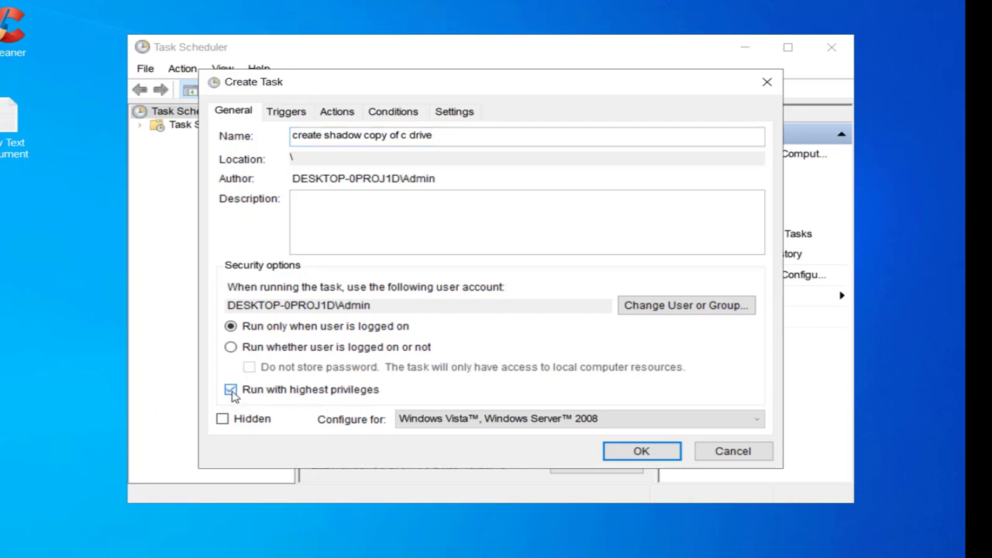
Step: Add a scheduled trigger to the task that runs daily and recurs every 1 day
click(293, 120)
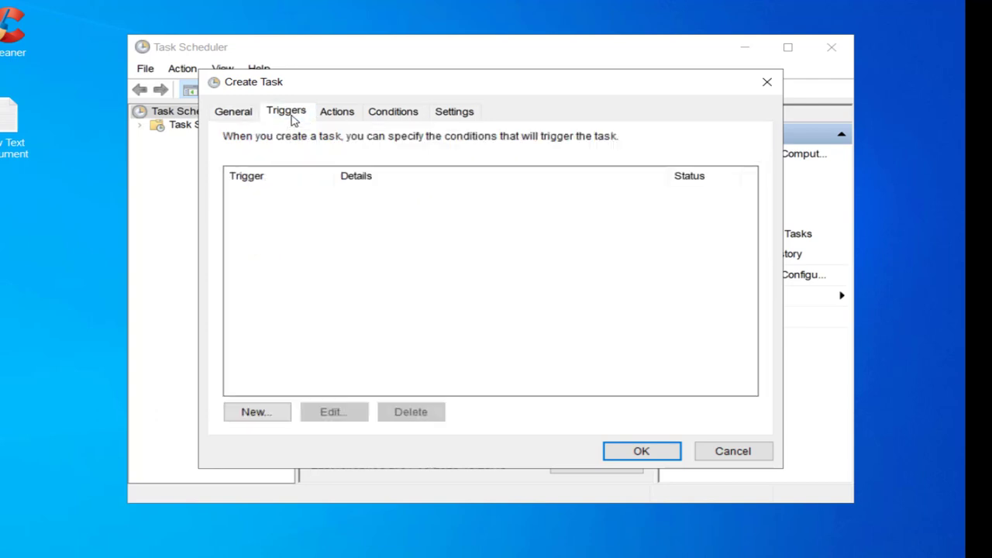
click(261, 420)
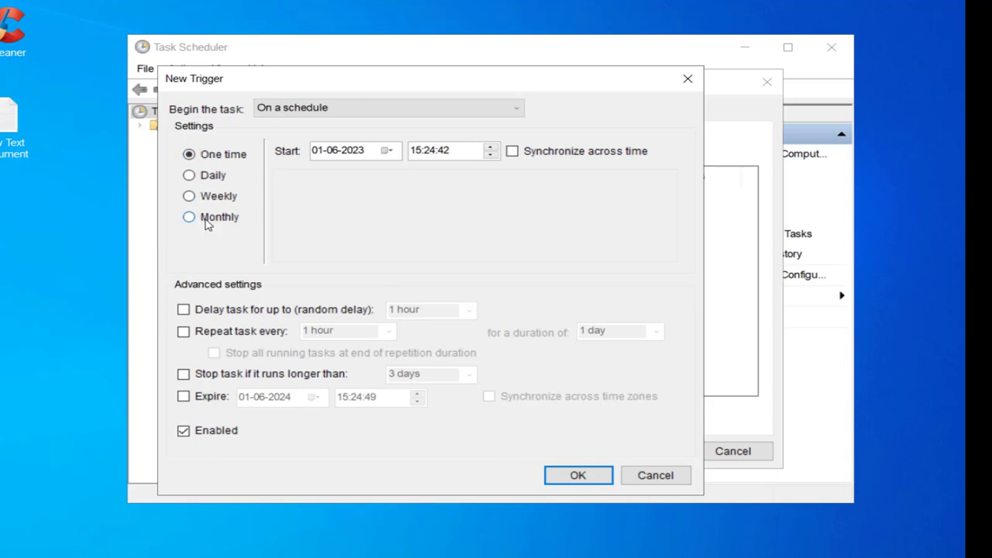
click(197, 179)
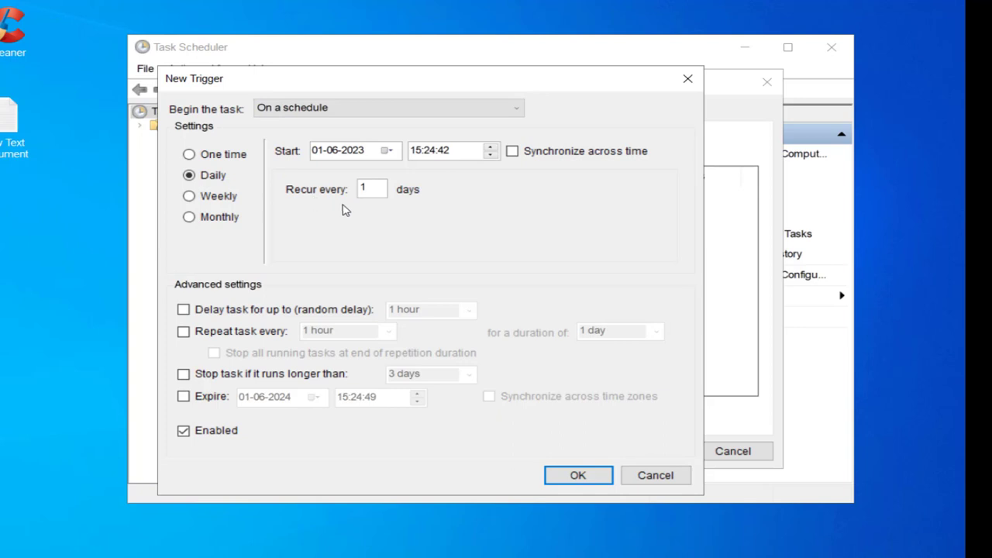
click(374, 189)
drag(370, 189, 352, 187)
click(385, 194)
drag(370, 190, 326, 191)
click(375, 196)
click(207, 178)
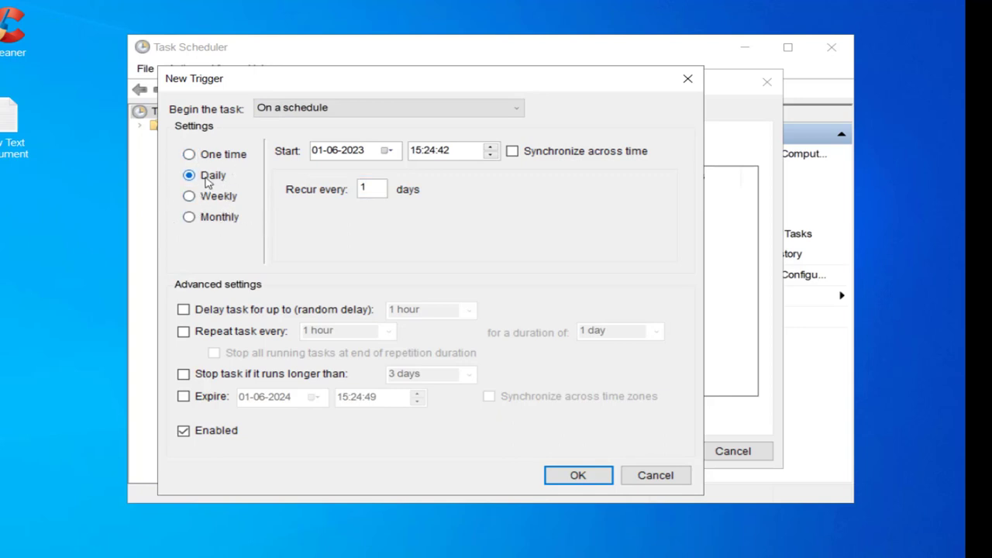
double_click(378, 190)
text(1)
click(578, 478)
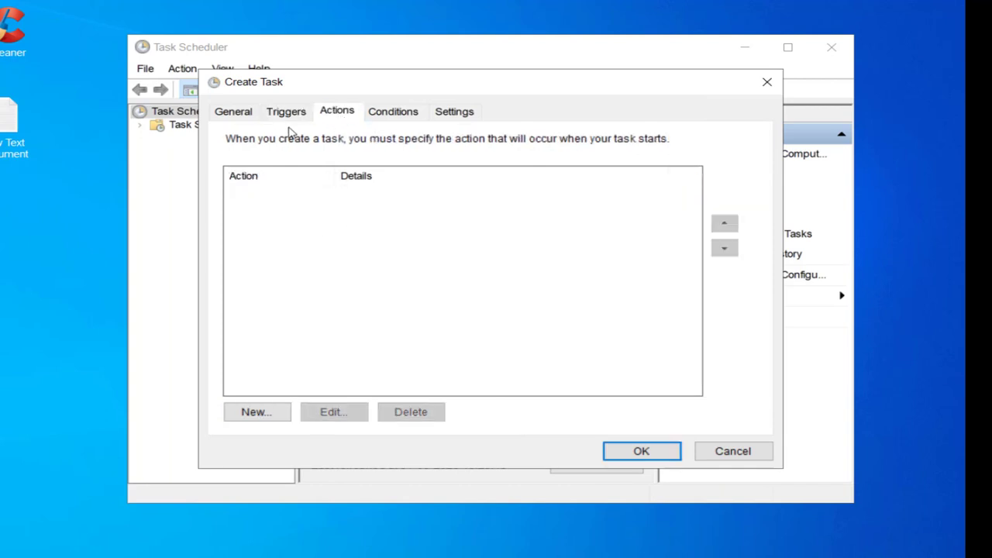
Step: Add a new Start a program action to the task with "wmic" as the program/script
click(267, 419)
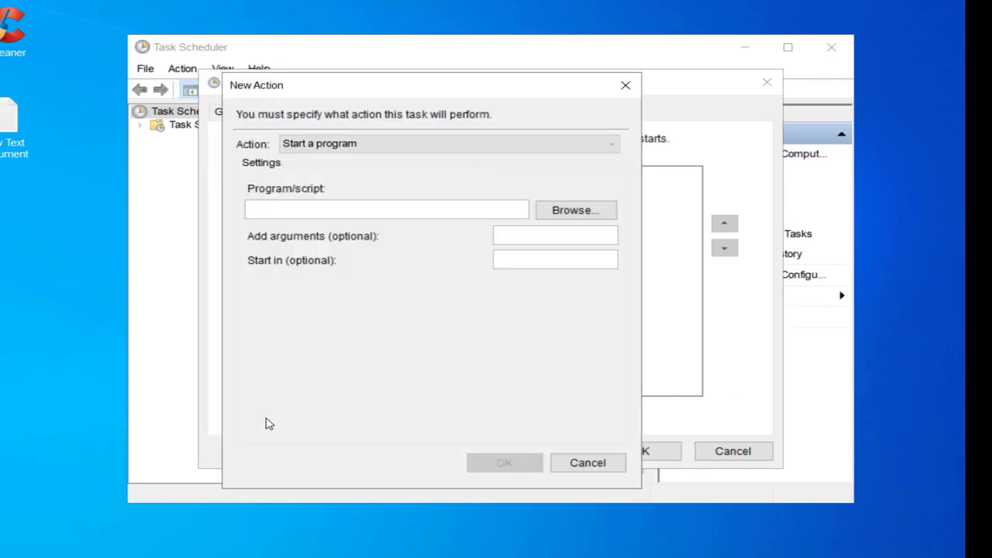
click(393, 211)
text(wmic)
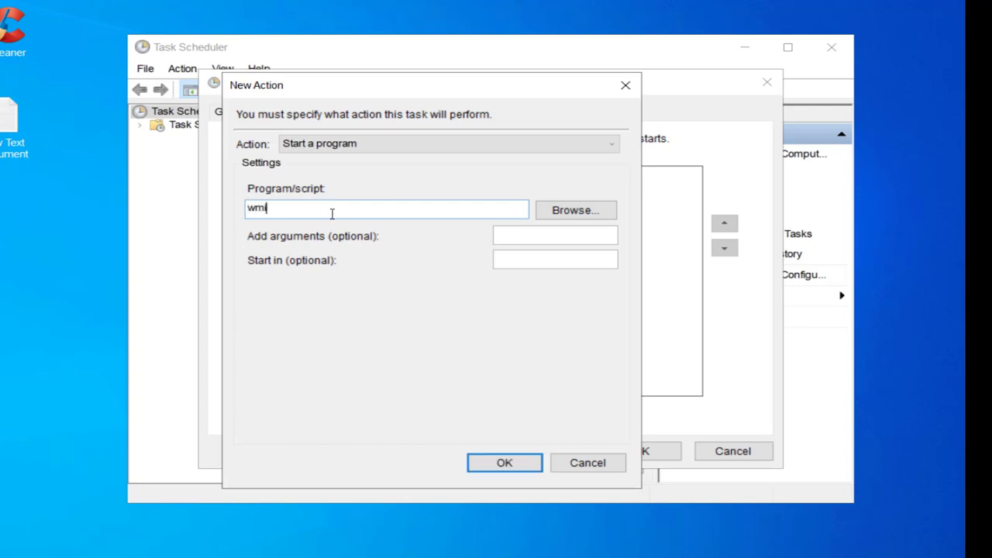
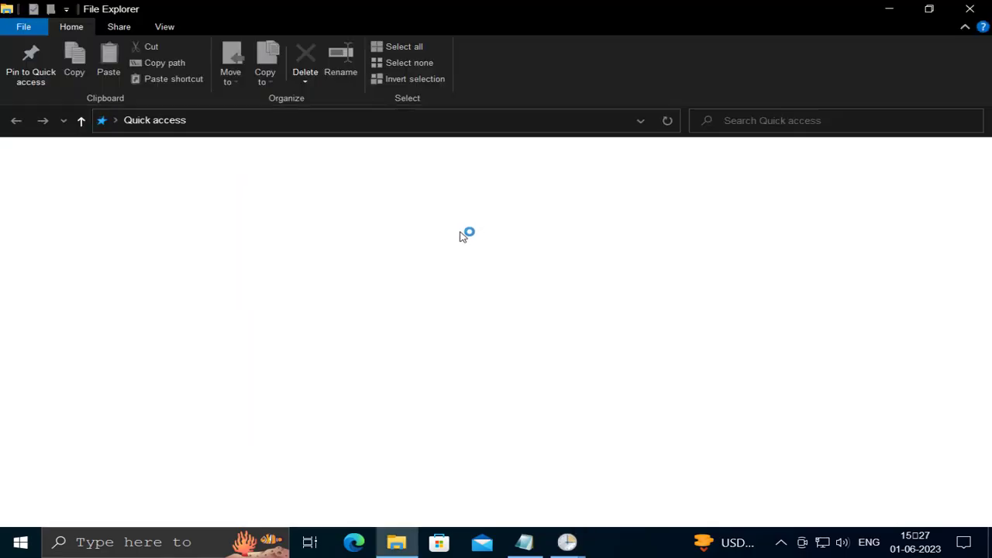
Step: Switch to File Explorer and open This PC
click(67, 355)
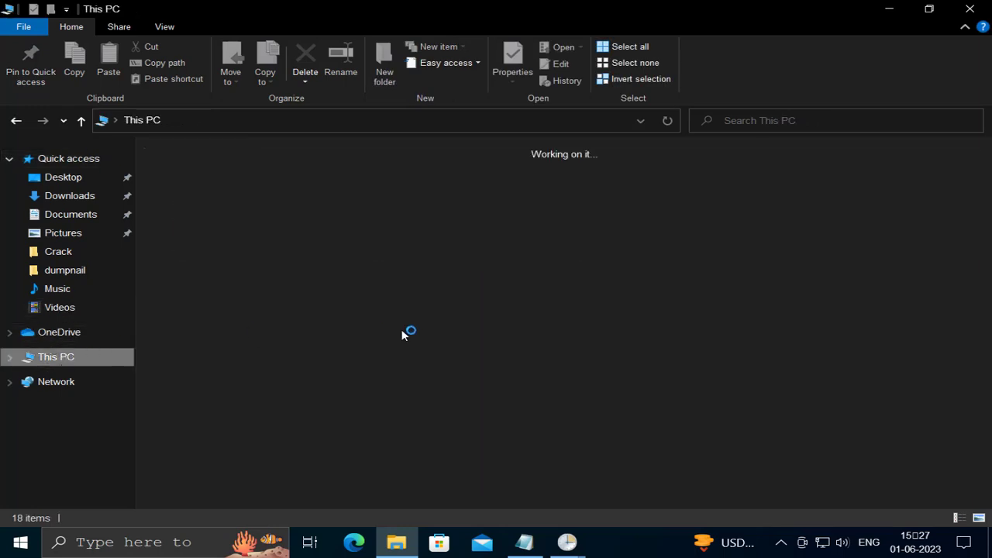
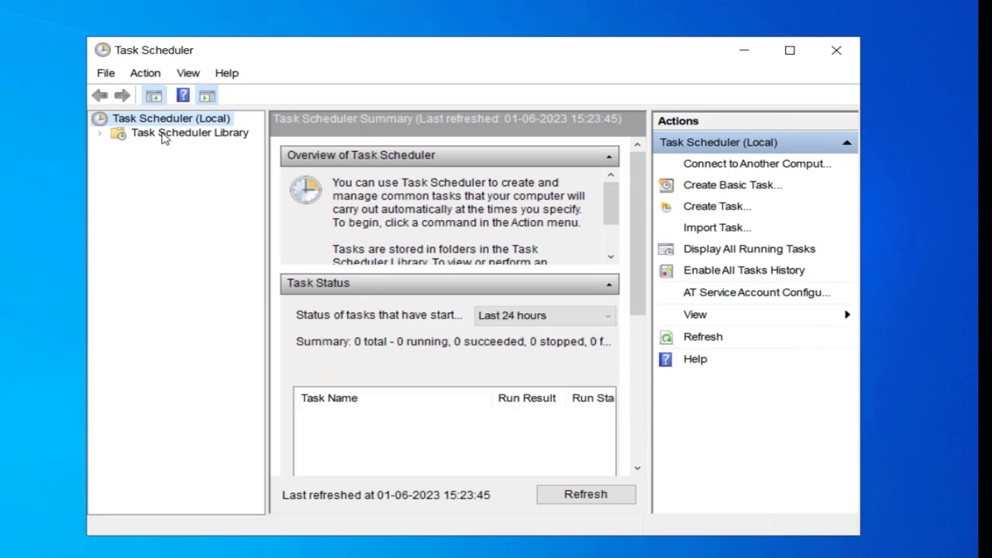
Step: Run the "create shadow copy of c drive" task from the Task Scheduler Library
click(167, 140)
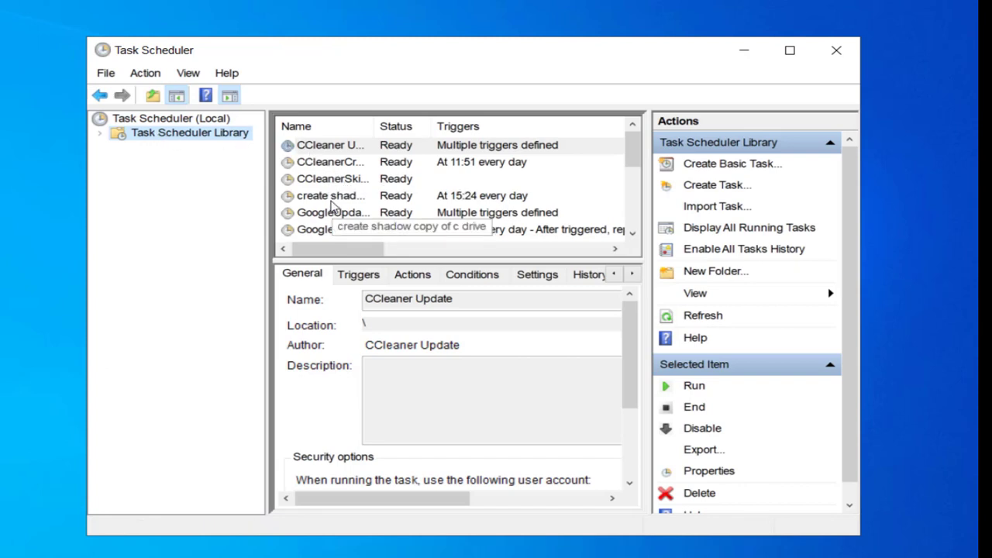
click(331, 200)
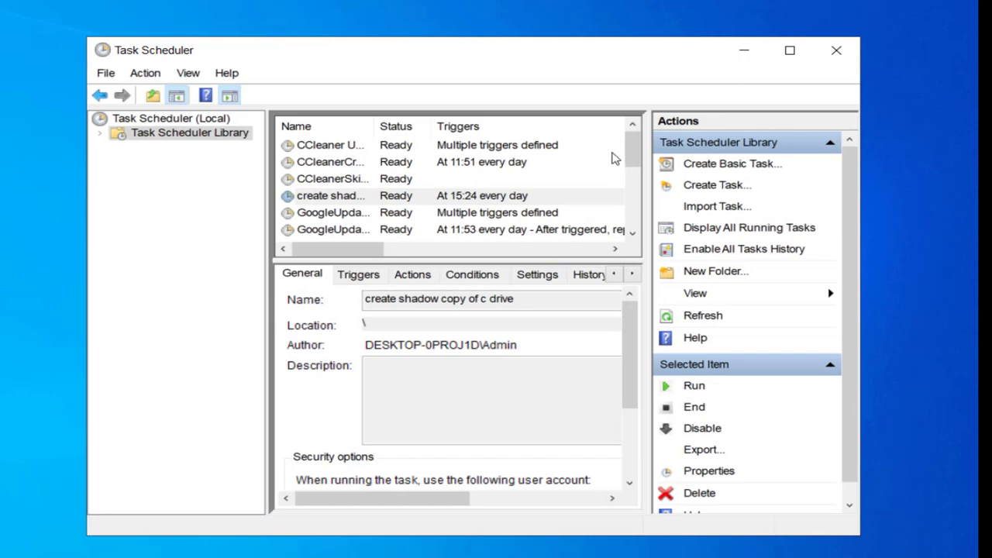
right_click(358, 196)
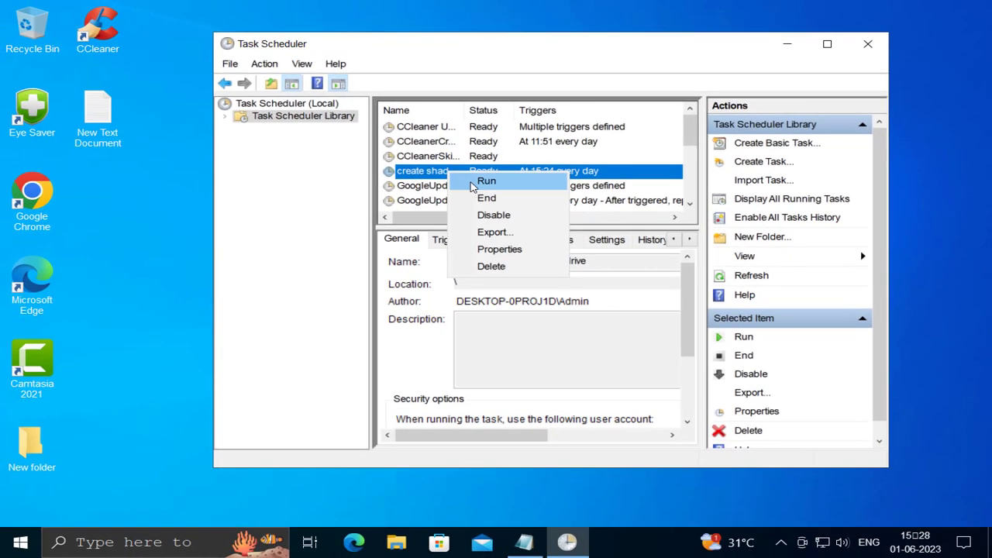
click(486, 181)
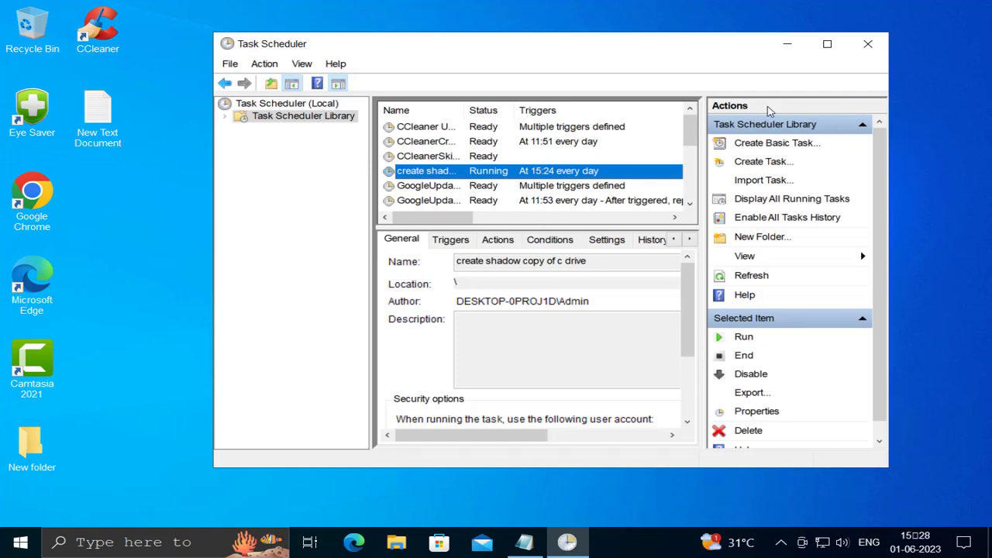
Step: Minimize Task Scheduler, switch to File Explorer and open the Local Disk (C:) drive from This PC
click(784, 46)
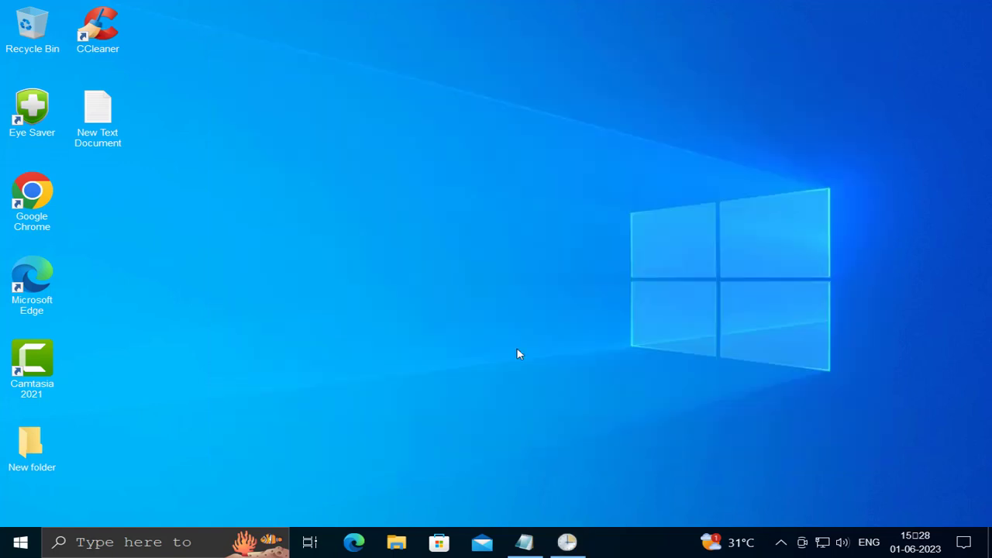
click(396, 542)
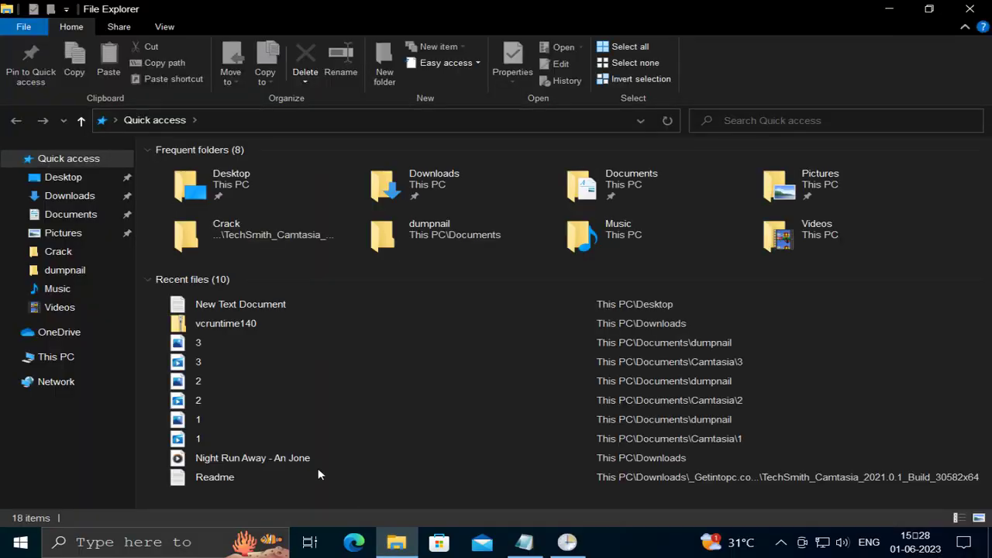
click(88, 358)
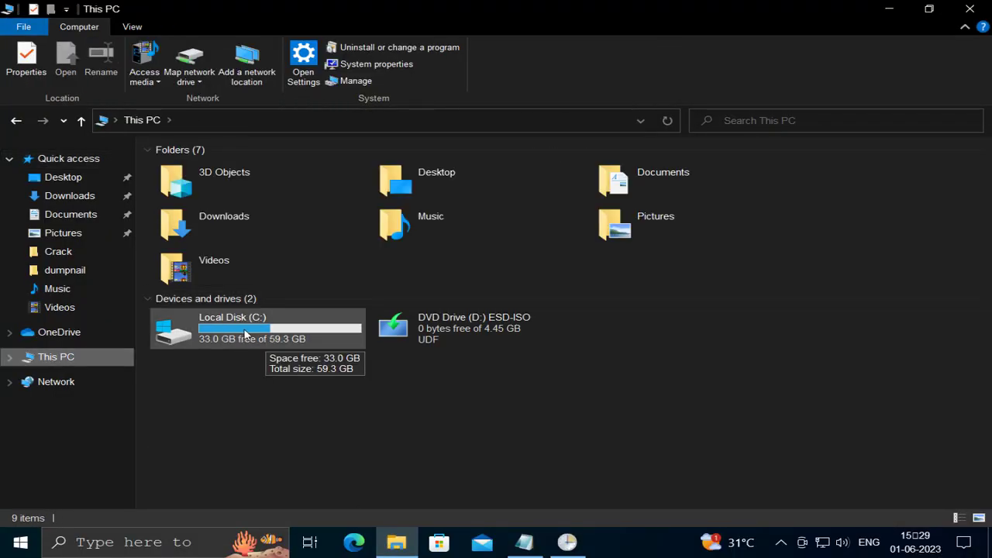
double_click(233, 337)
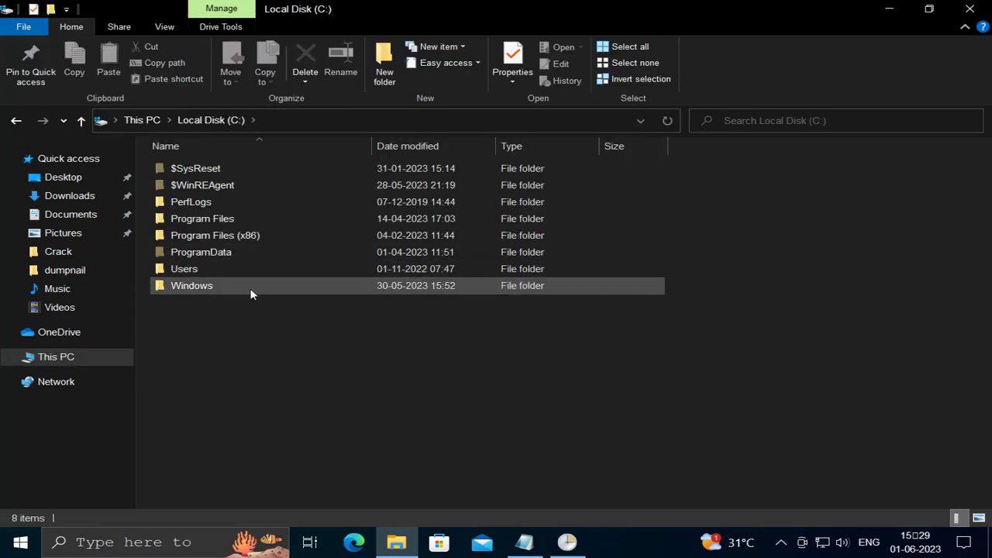
Step: Display the previous versions of the Windows folder on the C: drive
click(250, 289)
right_click(180, 289)
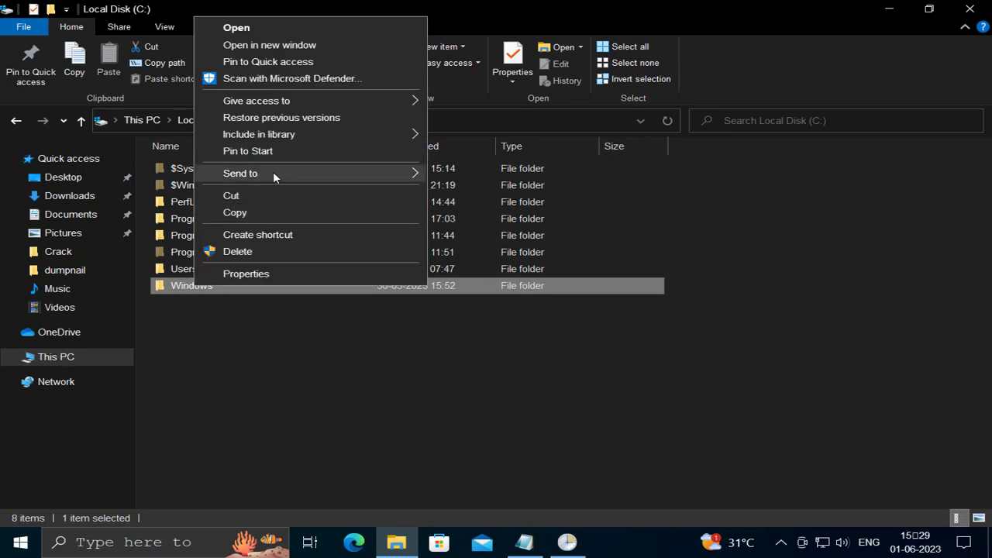
mouse_move(270, 175)
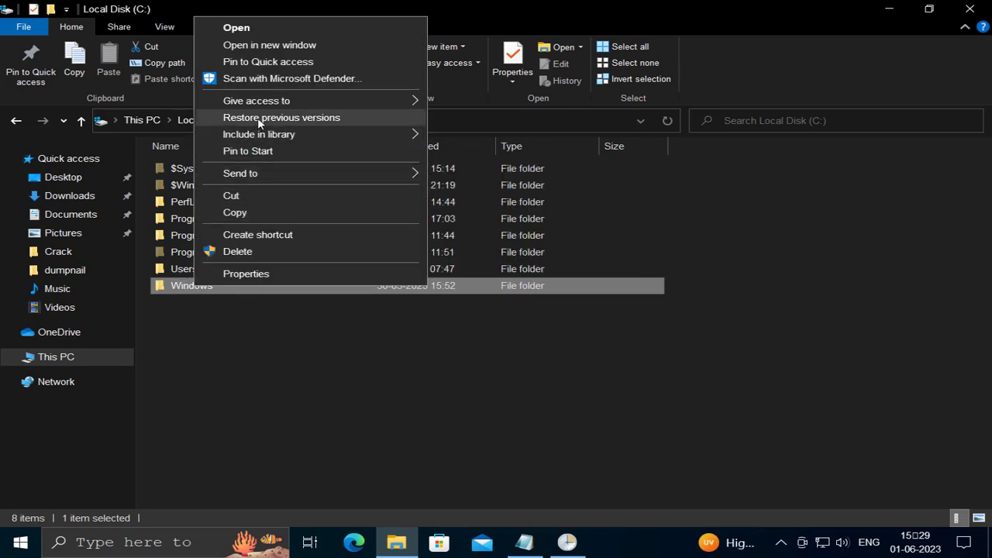
click(348, 122)
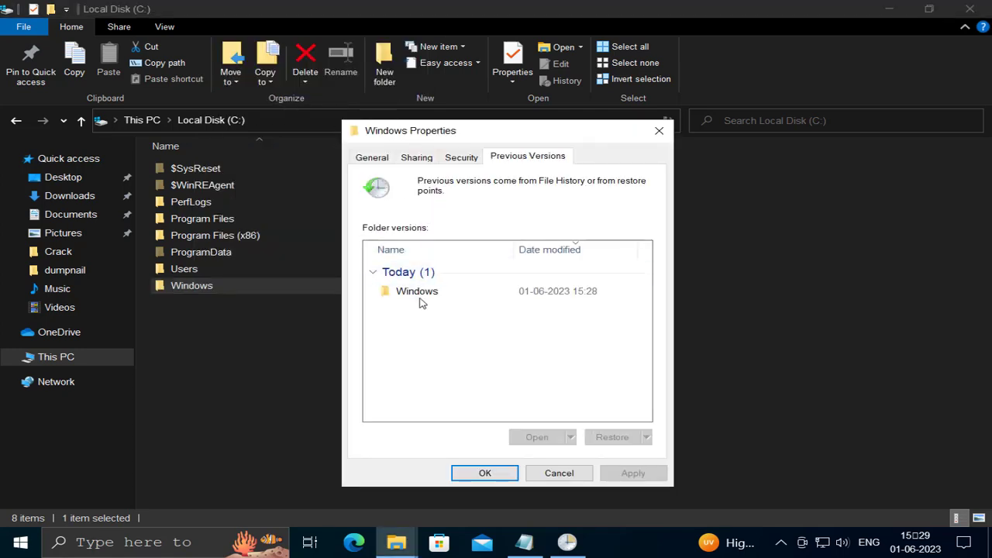
Step: Open the previous version of the Windows folder listed under Today and look through its contents
click(402, 302)
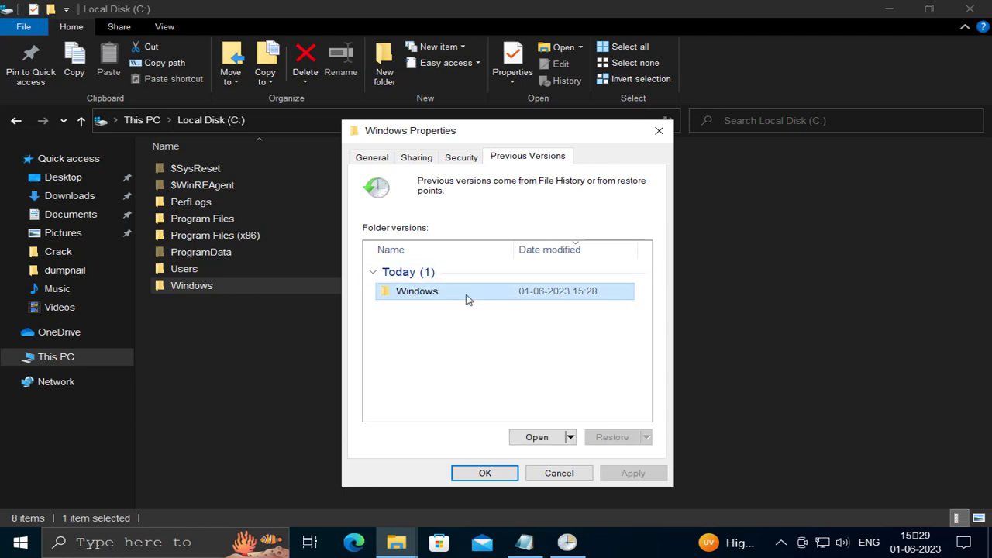
click(546, 440)
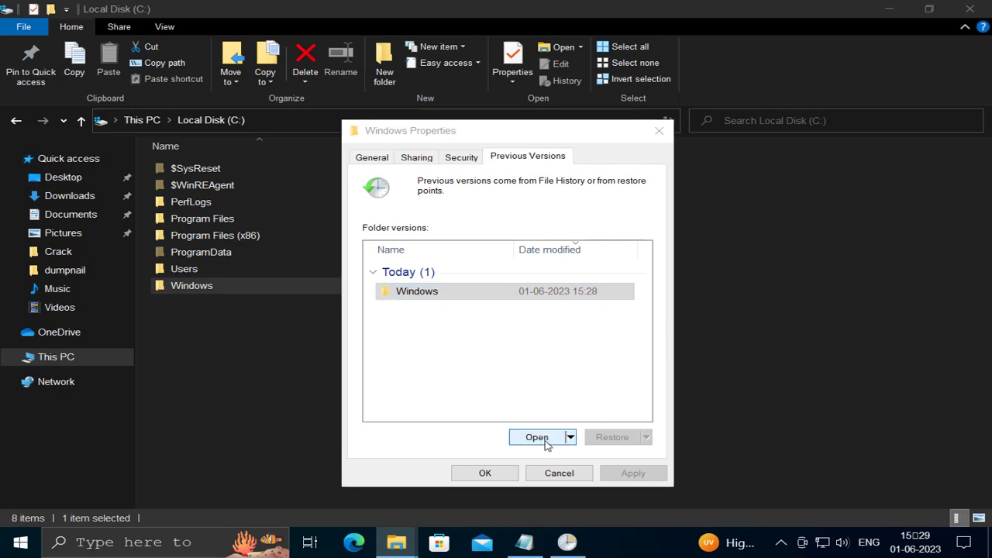
scroll(542, 442, down, 13)
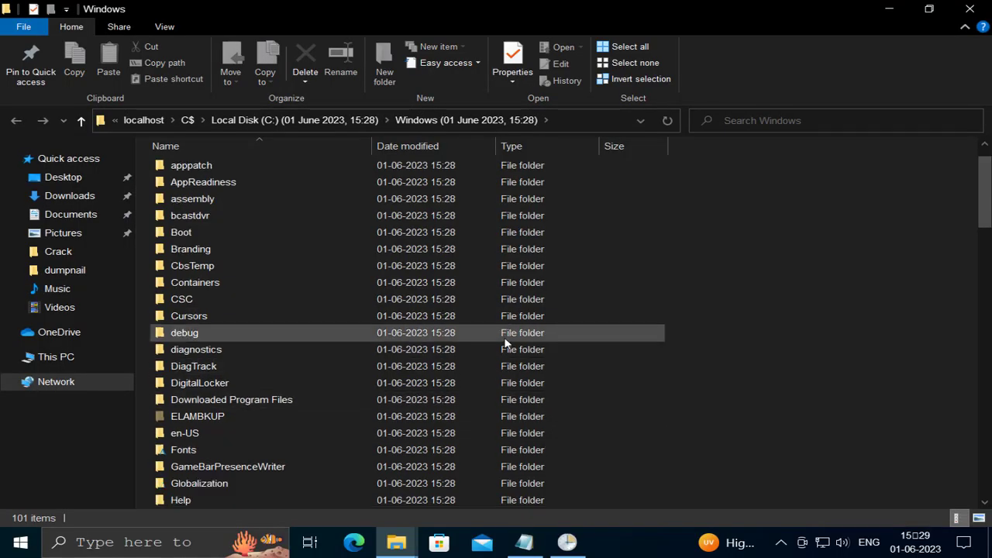
scroll(526, 469, up, 11)
scroll(526, 469, up, 2)
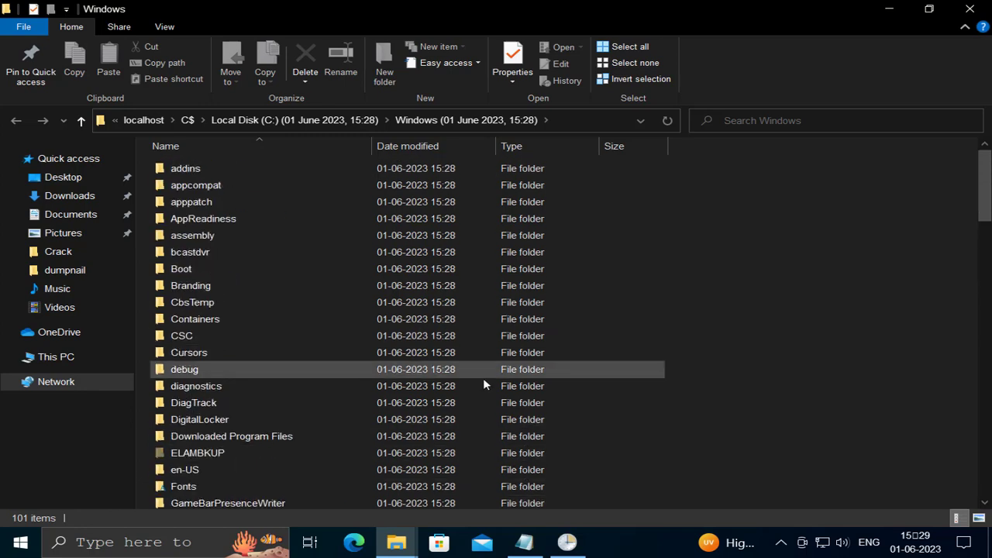